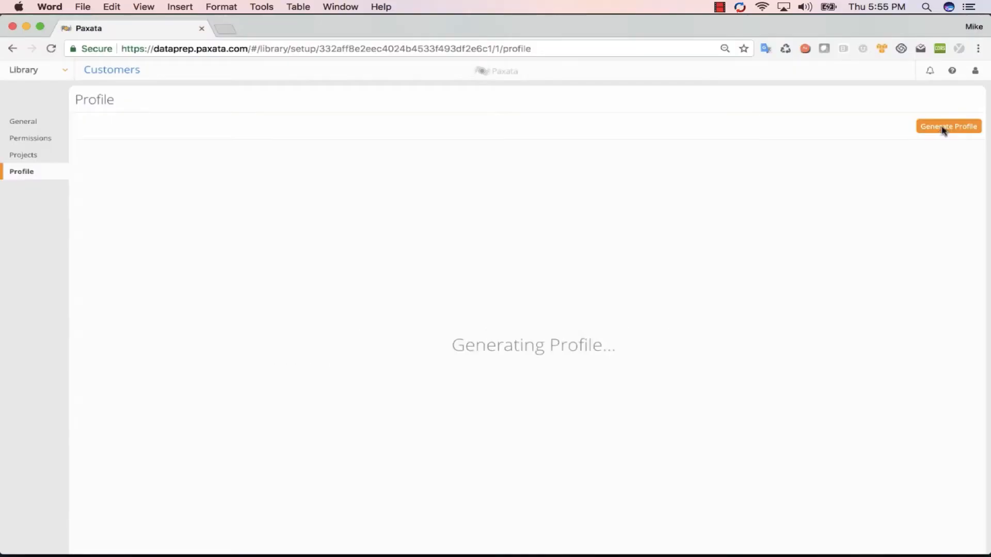
Generate the profile of the Customers dataset and widen its Top 5 column to read the most frequent values.
click(943, 128)
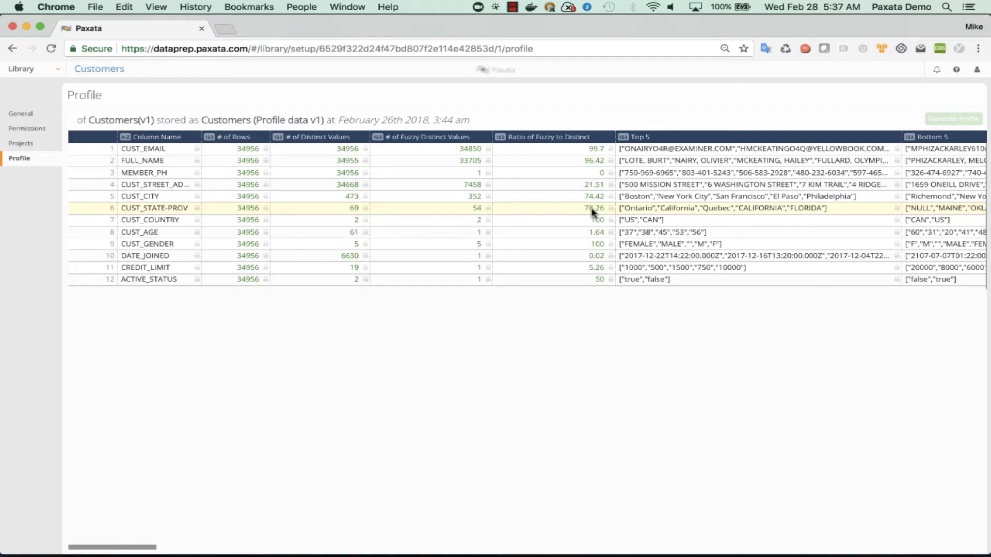
scroll(592, 211, right, 3)
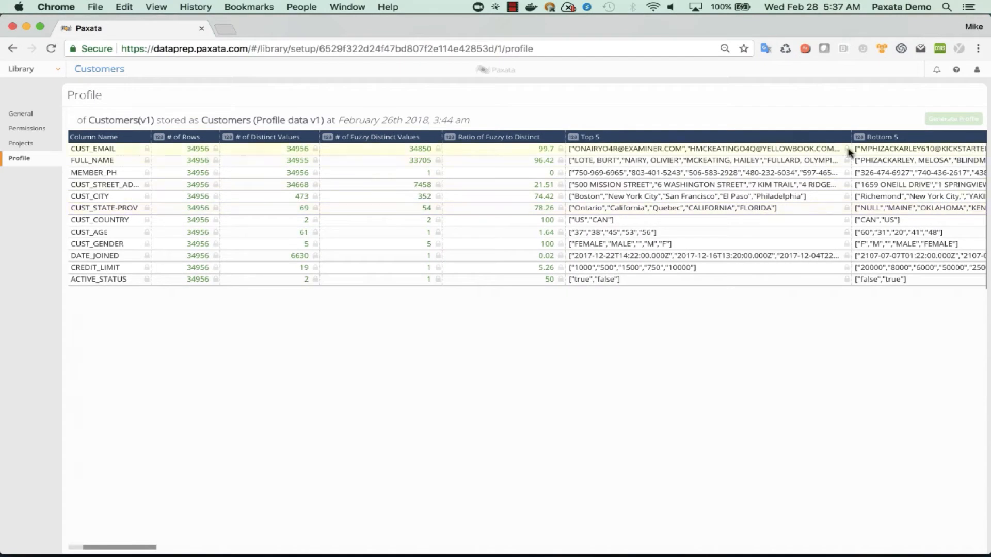
drag(850, 133, 933, 136)
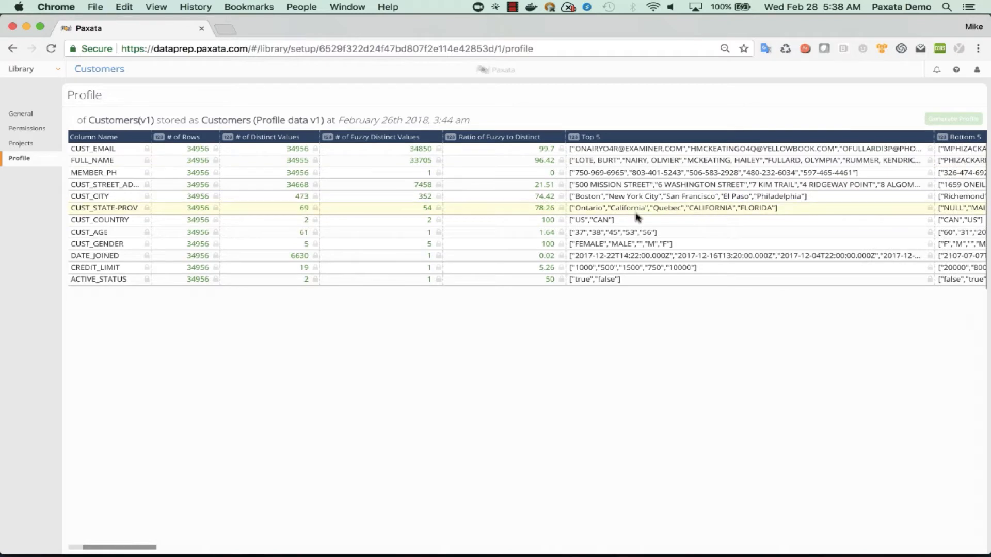
click(599, 223)
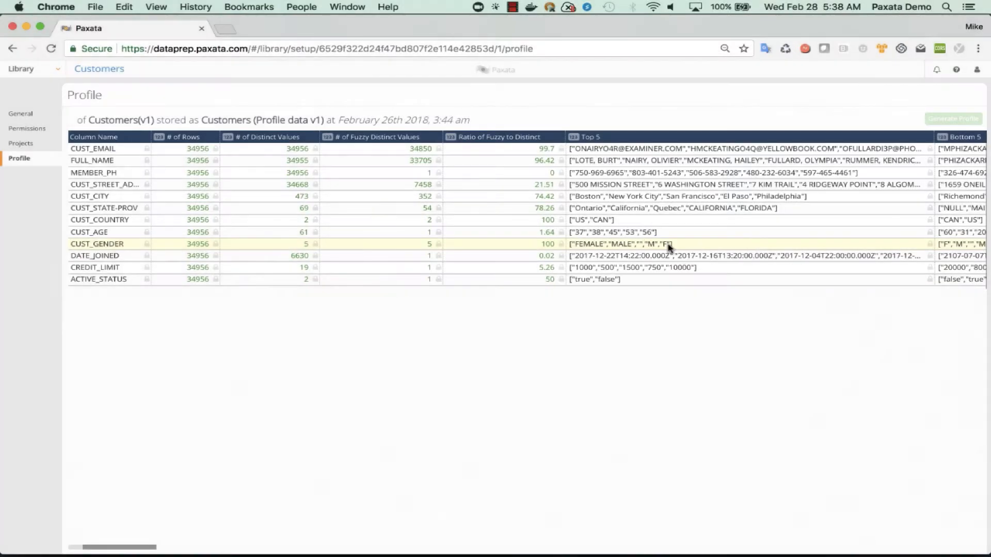
Widen the Bottom 5 column of the profile and inspect the least frequent DATE_JOINED values.
scroll(668, 247, right, 10)
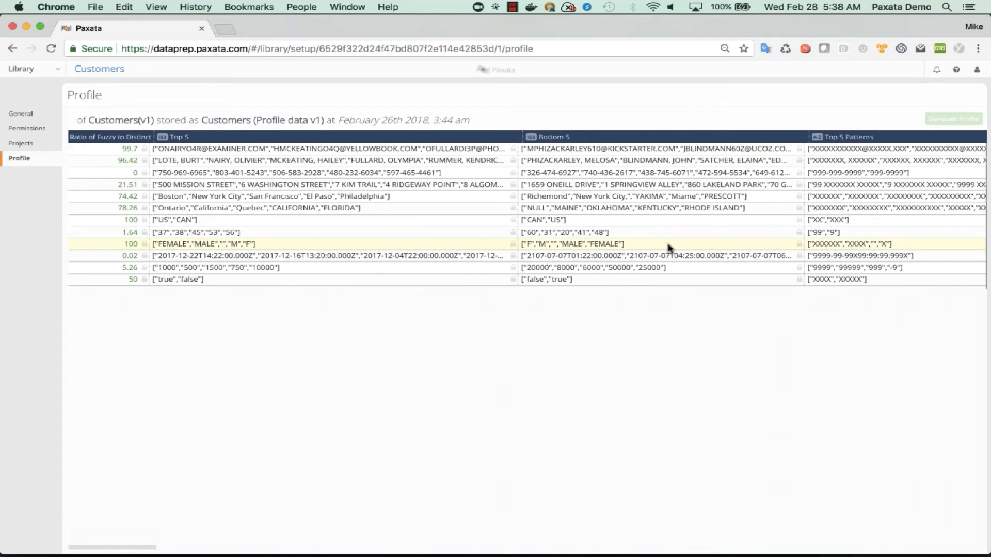
scroll(667, 247, right, 5)
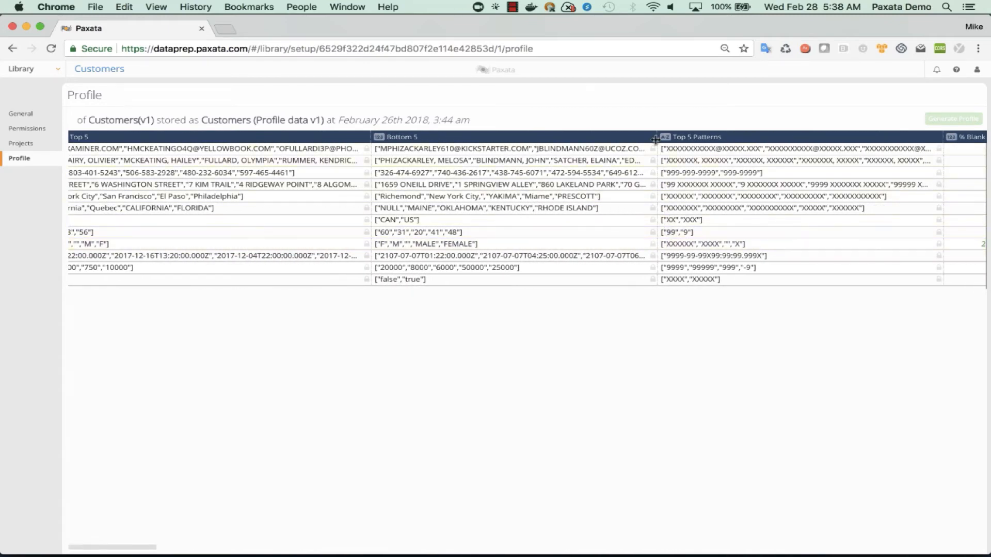
drag(655, 140, 782, 137)
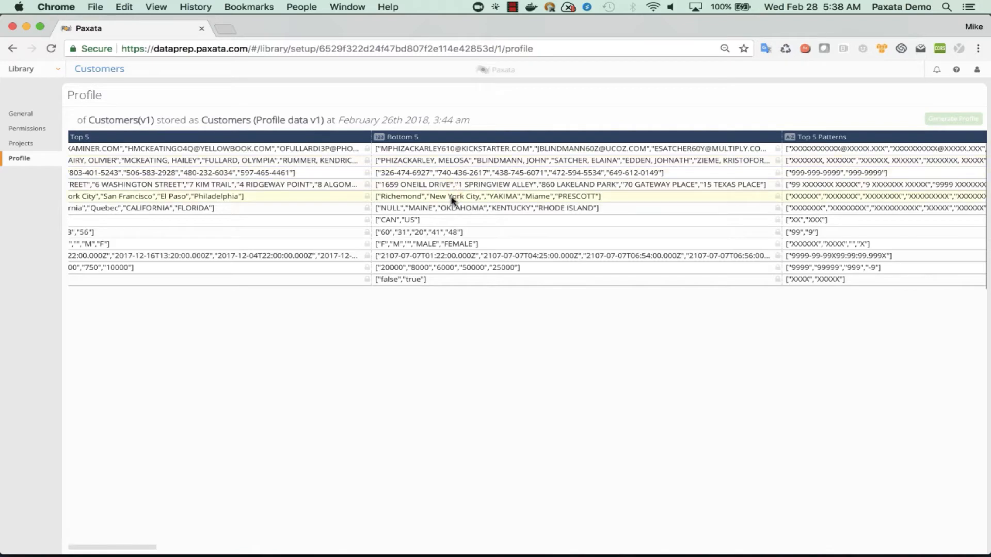
click(388, 258)
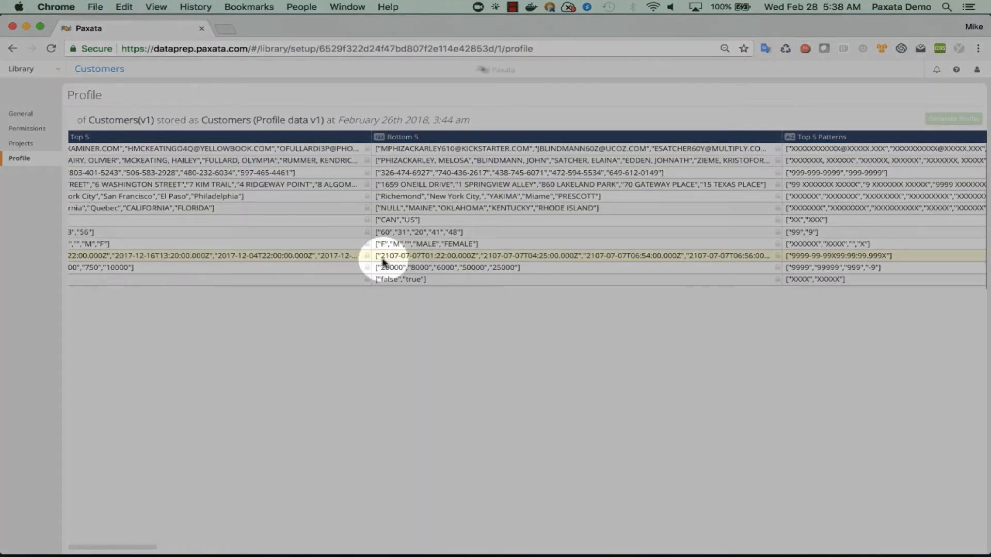
click(402, 259)
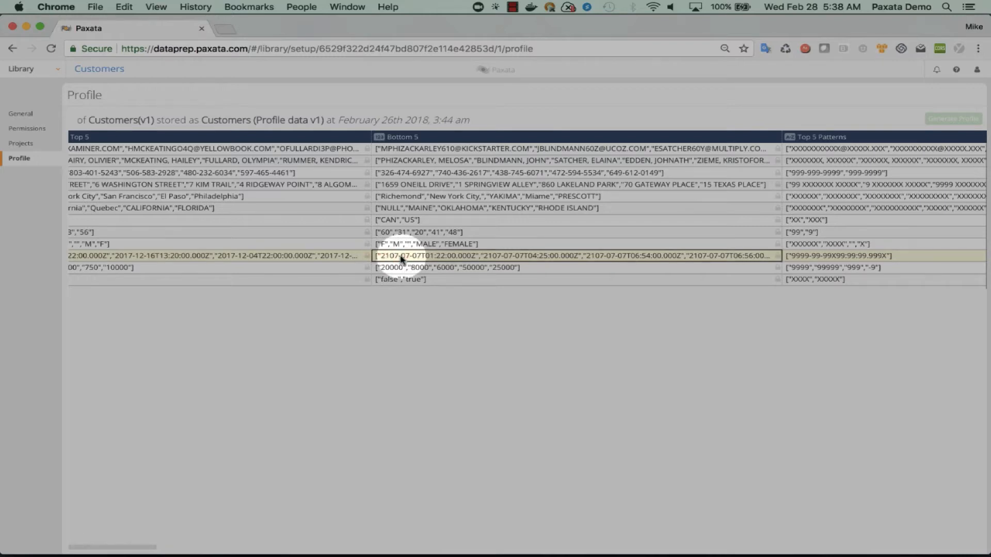
Examine the Top 5 Patterns in the profile for MEMBER_PH and CUST_AGE.
scroll(402, 260, right, 10)
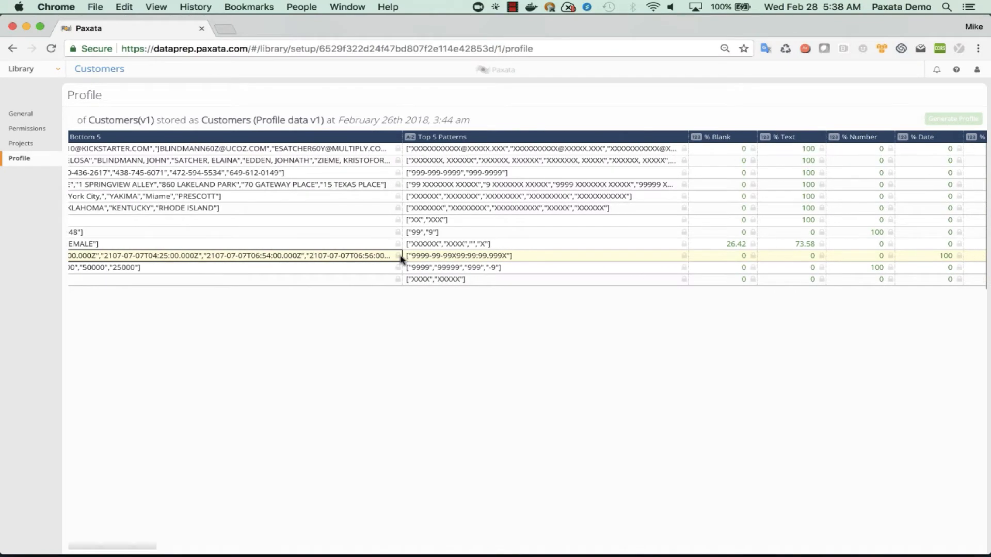
scroll(408, 258, right, 5)
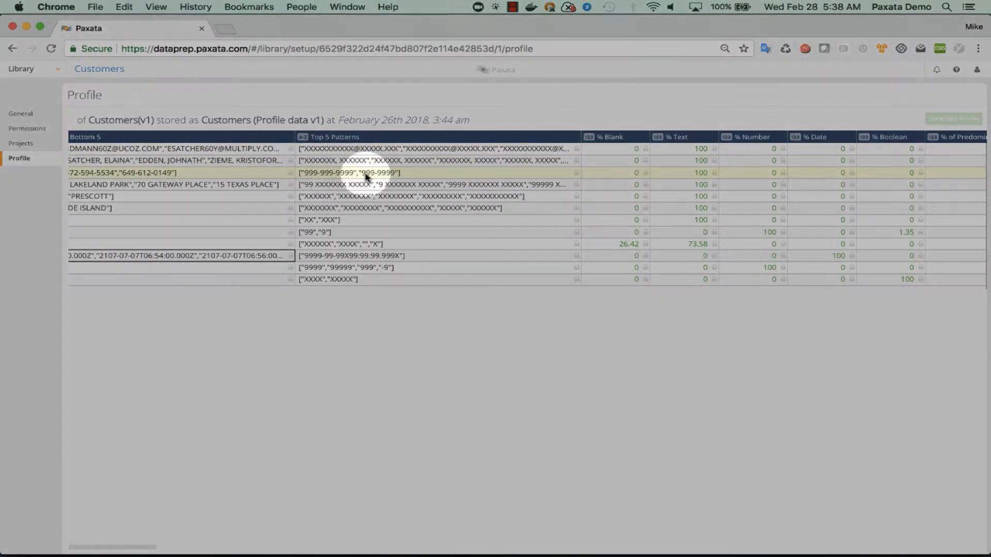
click(367, 176)
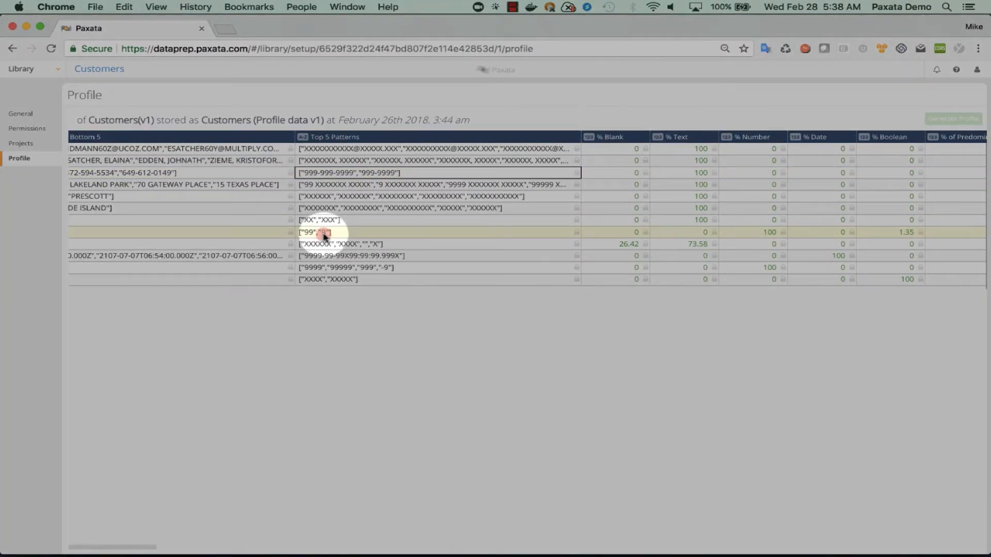
click(324, 236)
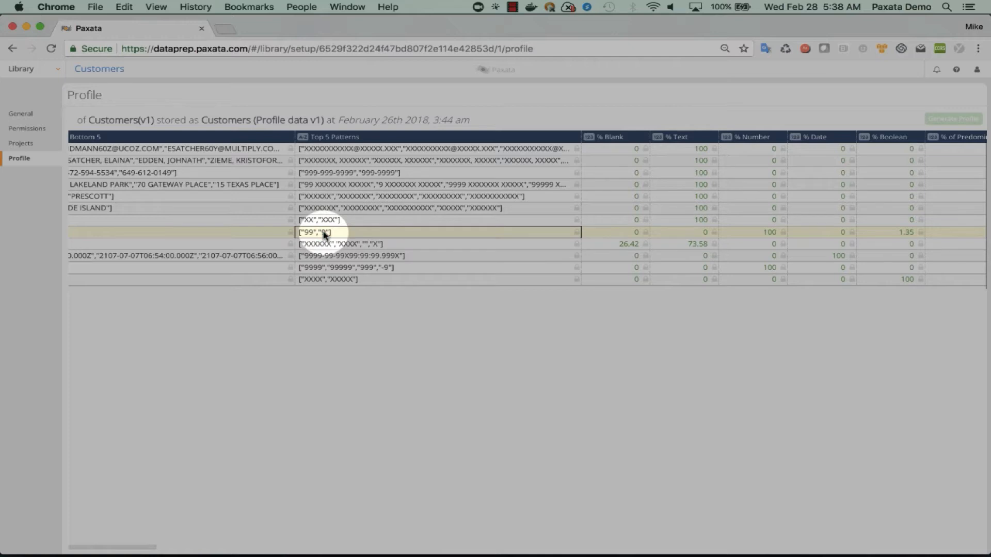
Check the profile's maximum string length for CUST_CITY, the NULL count for CUST_STATE-PROV and the percentages with non-printable characters.
scroll(324, 235, right, 10)
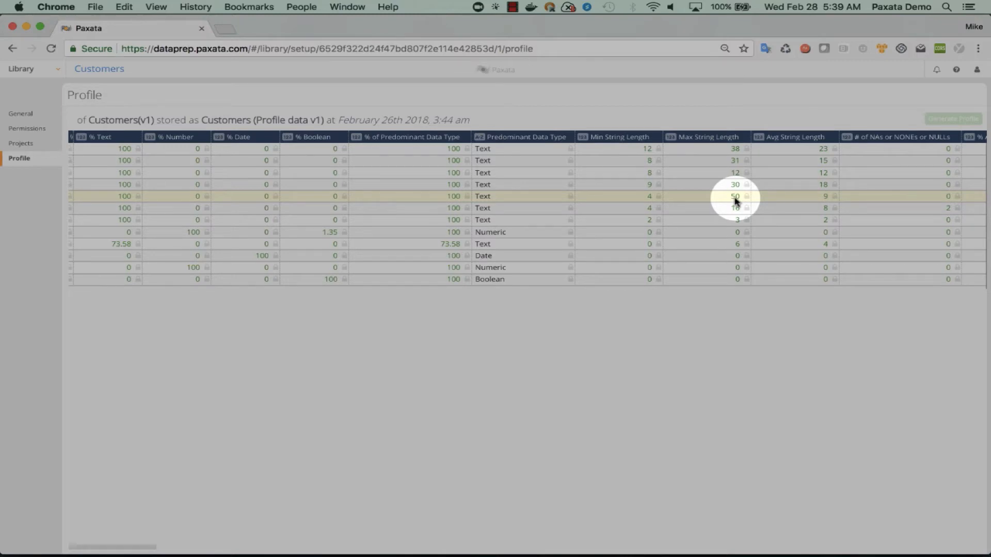
click(735, 200)
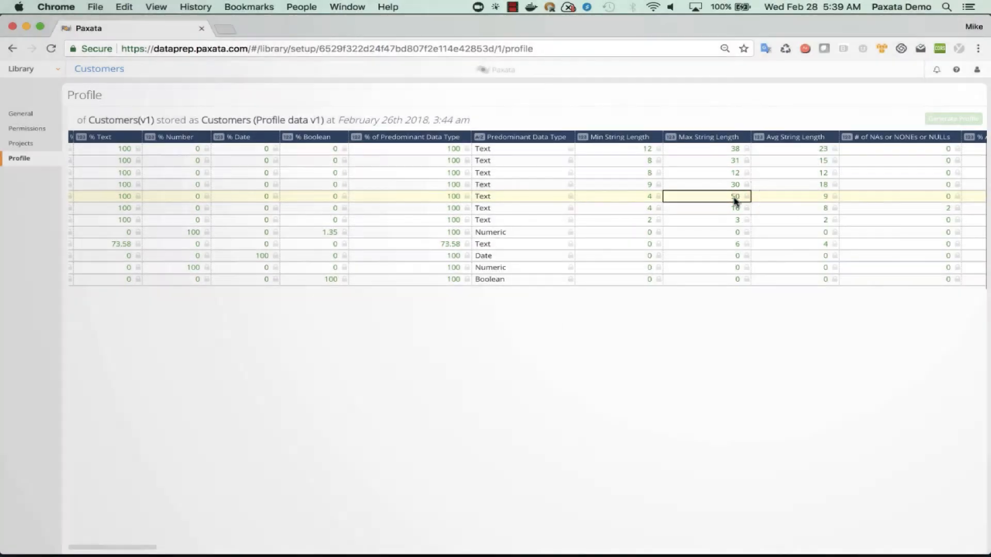
scroll(736, 201, right, 10)
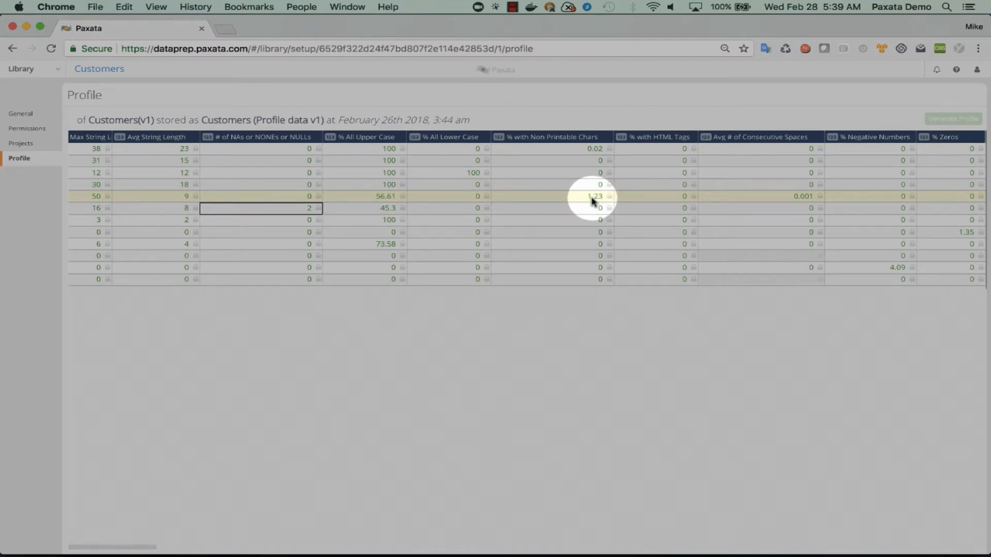
drag(589, 154, 600, 153)
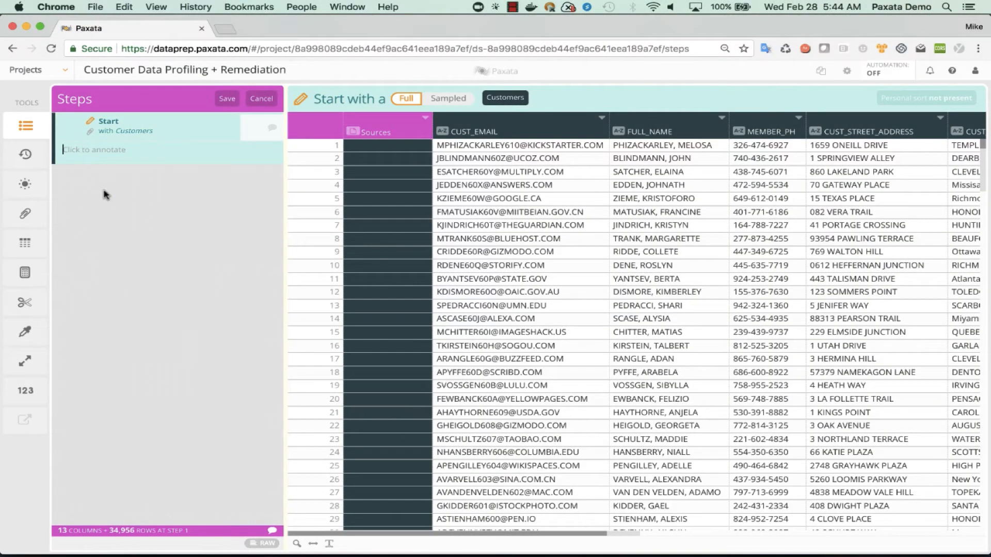
Annotate the Start step with "Consolidated customer list to prep for upload to CRM system" and save it.
text(c)
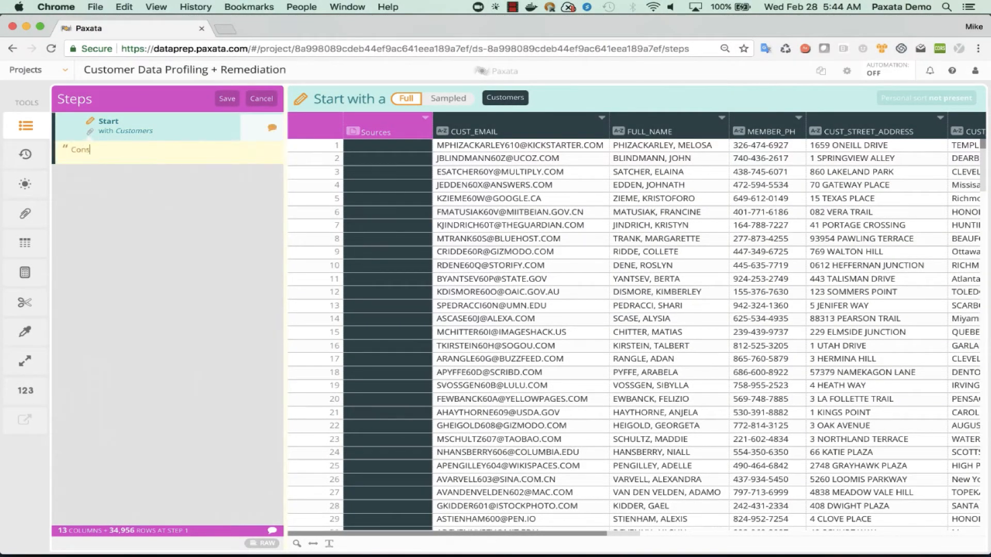
text(onsolidated customer list to prep for upload to)
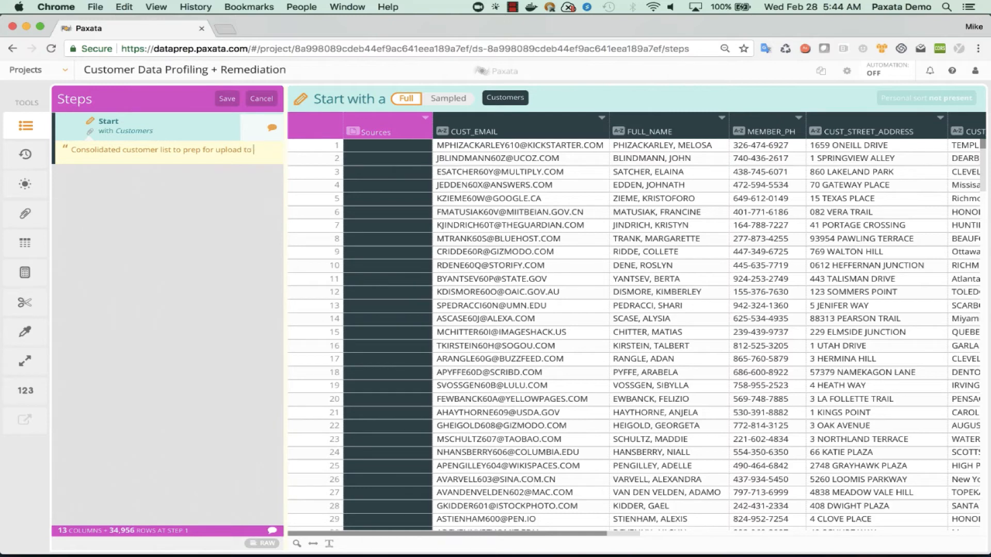
text( CRM system)
click(227, 99)
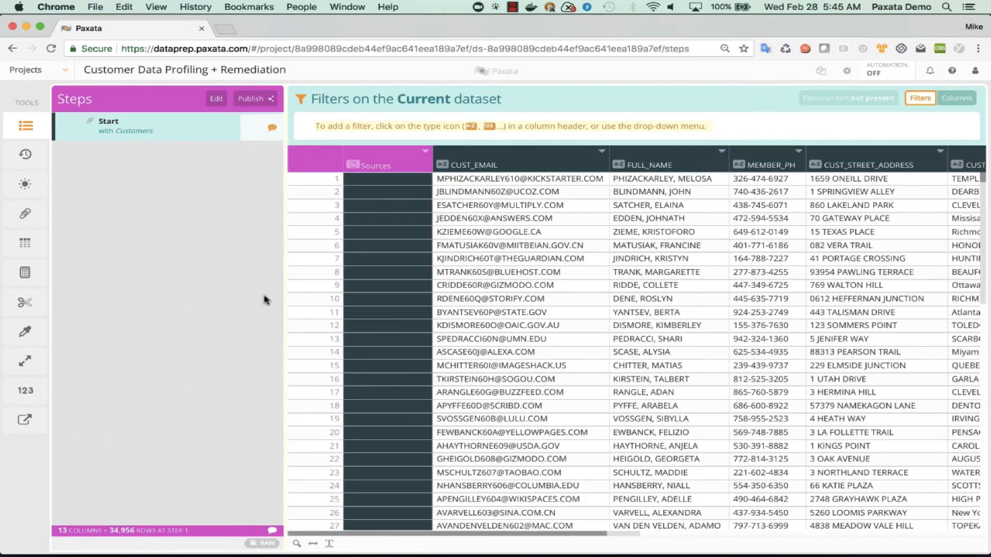
Start a Cluster + Edit step on CUST_CITY using metaphone with Most Frequent Value, highlighting both additions and deletions.
scroll(499, 347, right, 5)
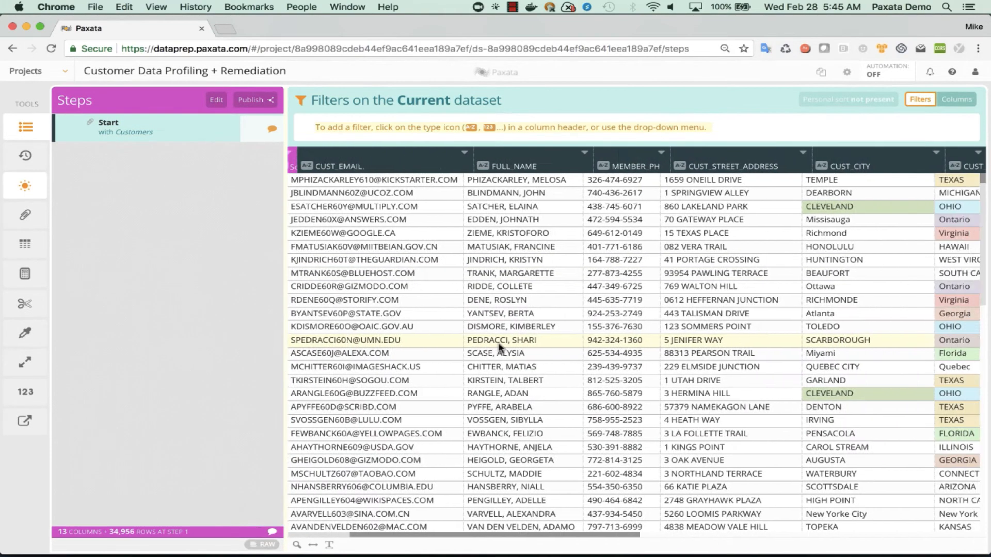
scroll(500, 347, right, 5)
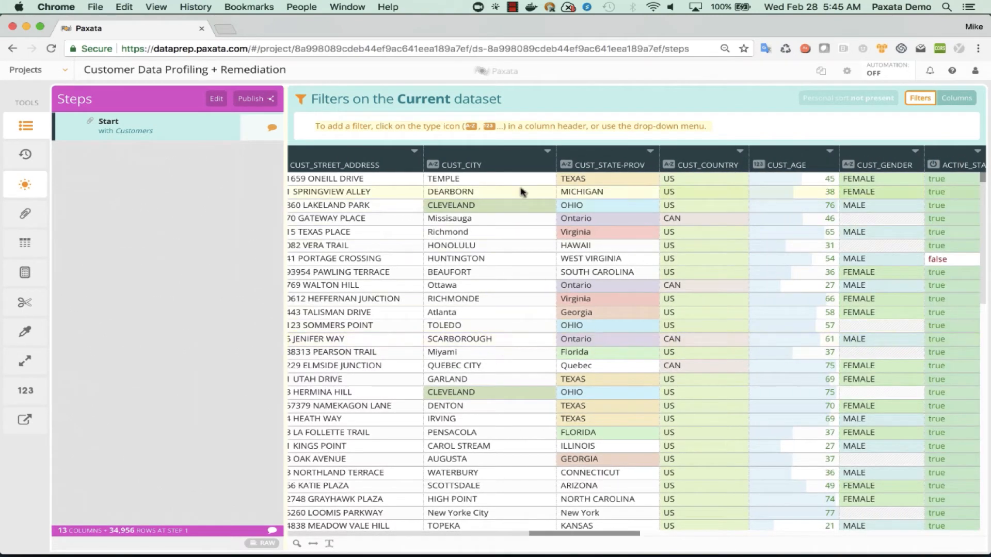
click(547, 153)
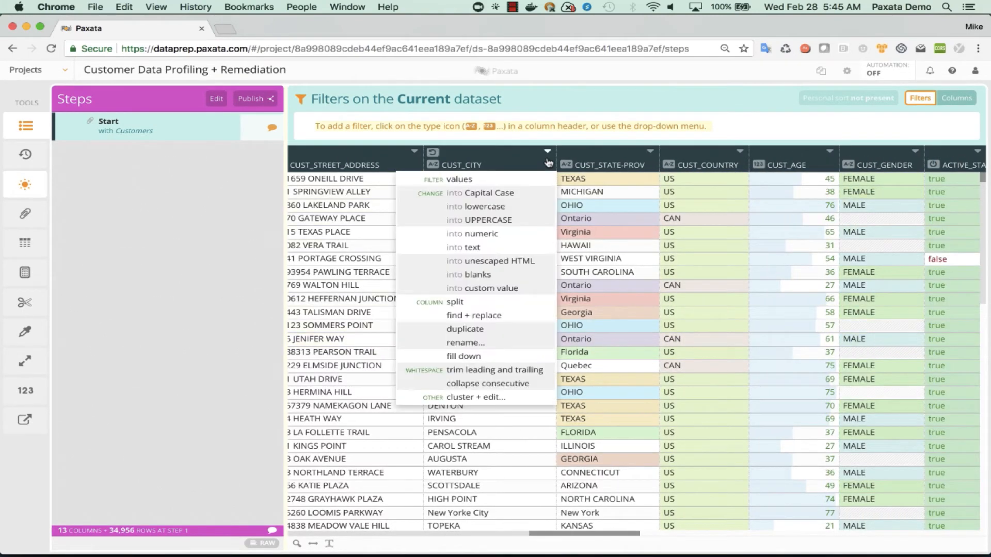
click(489, 399)
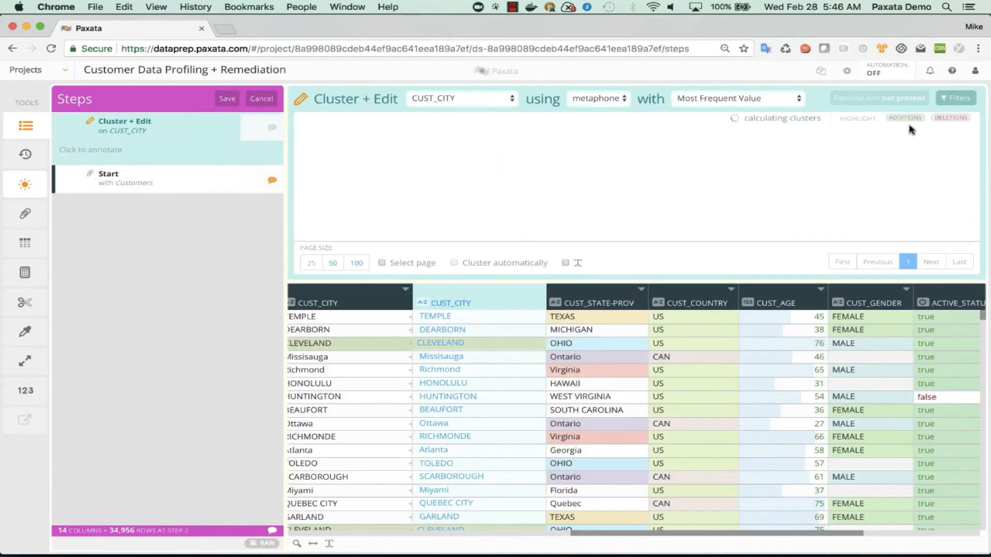
click(909, 120)
click(950, 117)
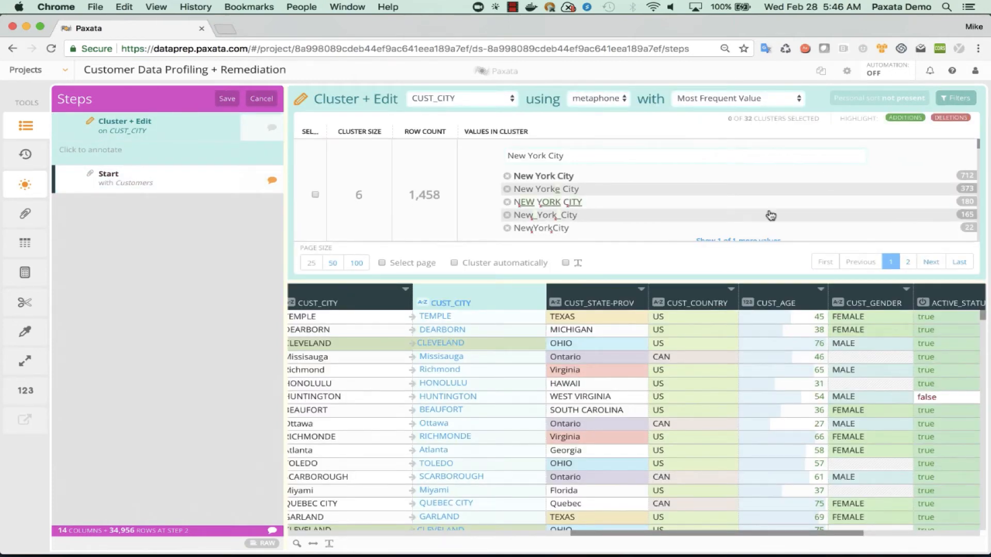
Select all city clusters except NEWARK, INGLEWOOD, LORETTO and PEORIA, and save the Cluster + Edit step.
click(719, 242)
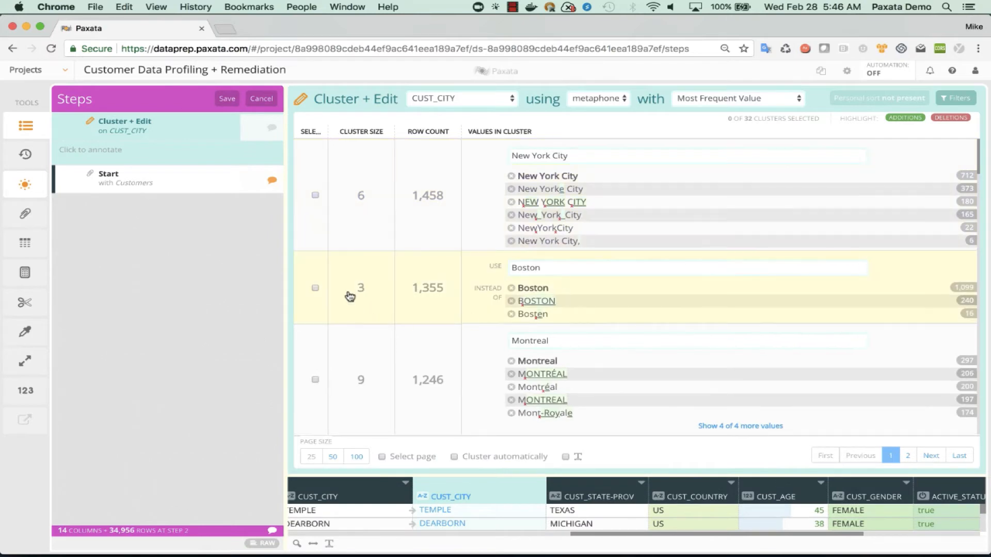
click(317, 238)
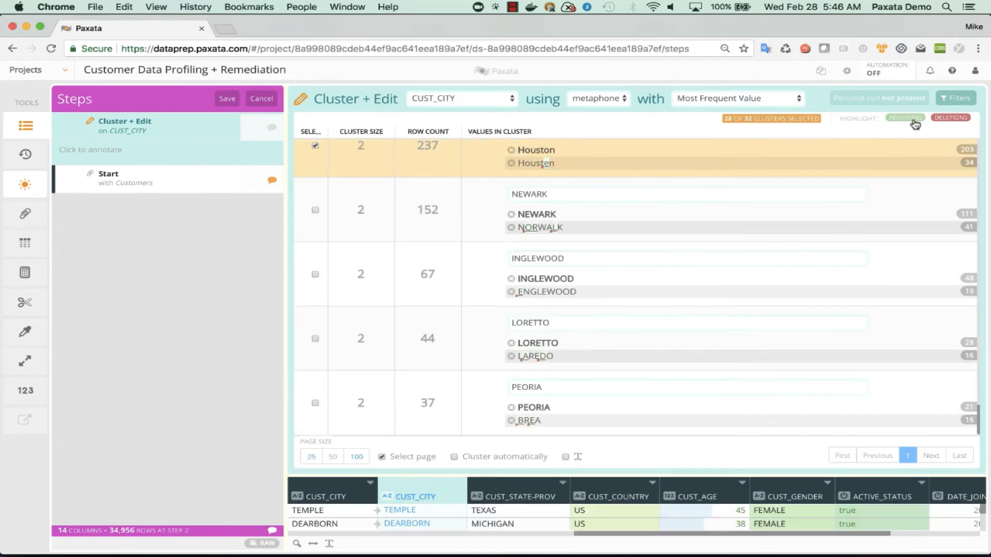
click(222, 98)
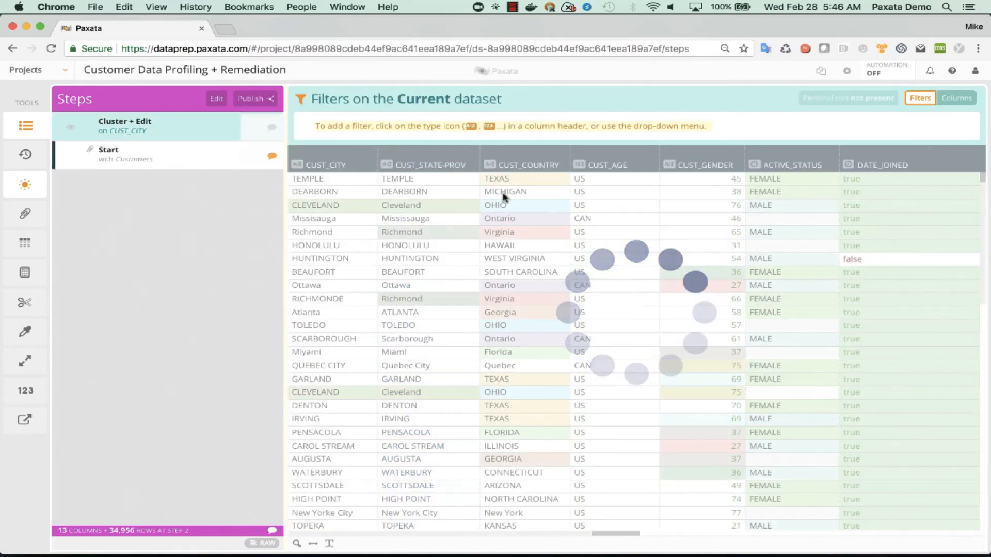
Filter DATE_JOINED on its timeline to the outlying records around the year 2107.
scroll(503, 197, right, 2)
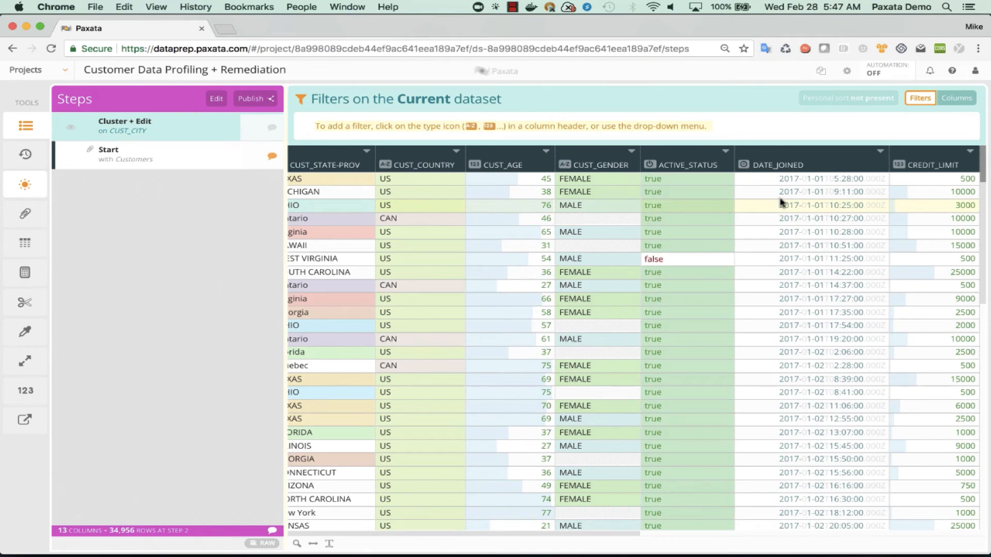
click(880, 151)
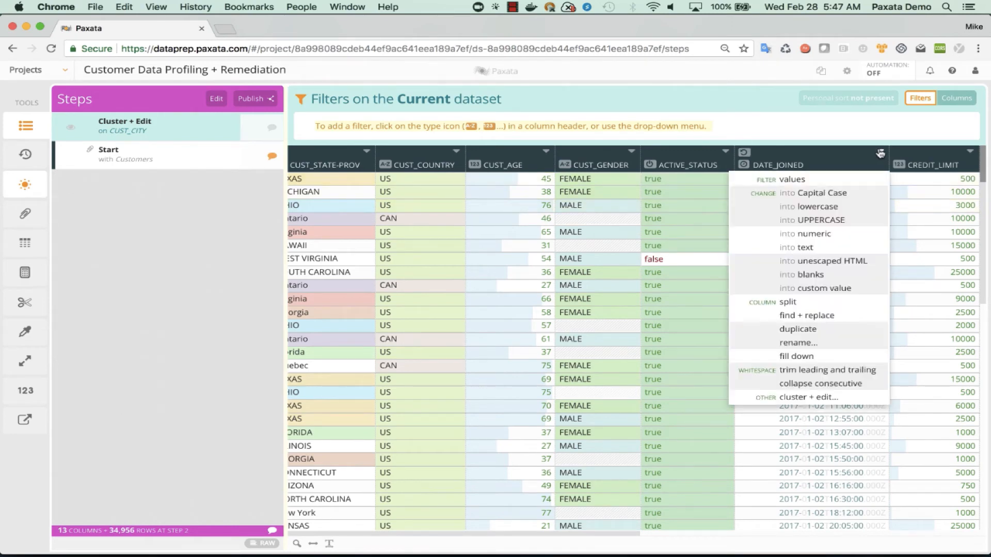
click(795, 180)
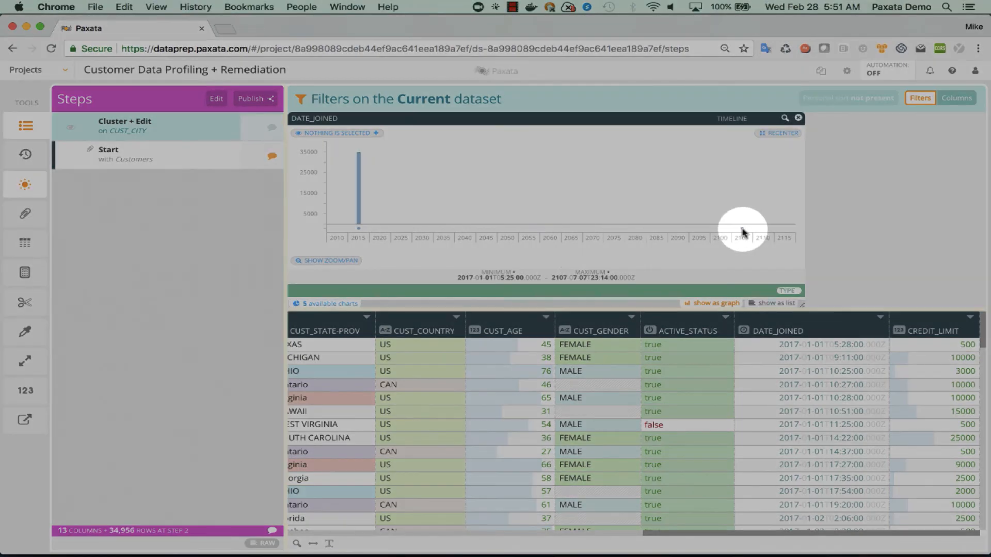
drag(733, 224, 749, 233)
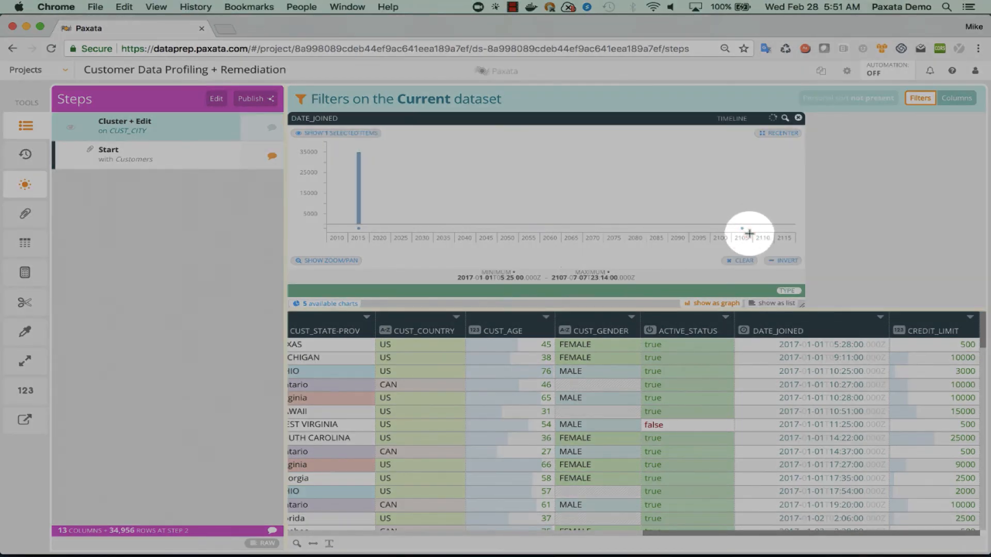
Add a Find + Replace step on DATE_JOINED for the filtered rows, finding values that start with 2107.
click(880, 317)
click(810, 467)
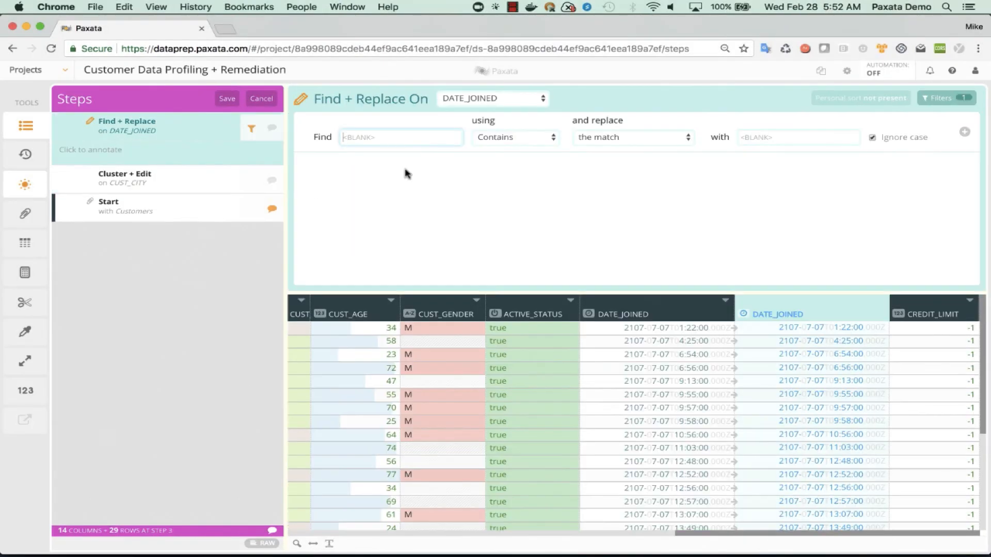
text(2107)
click(508, 137)
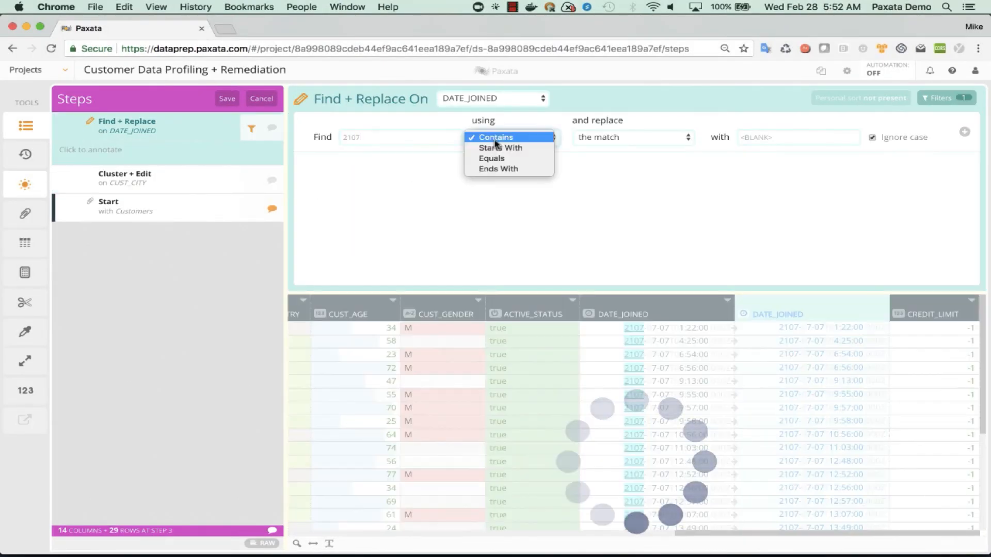
click(499, 148)
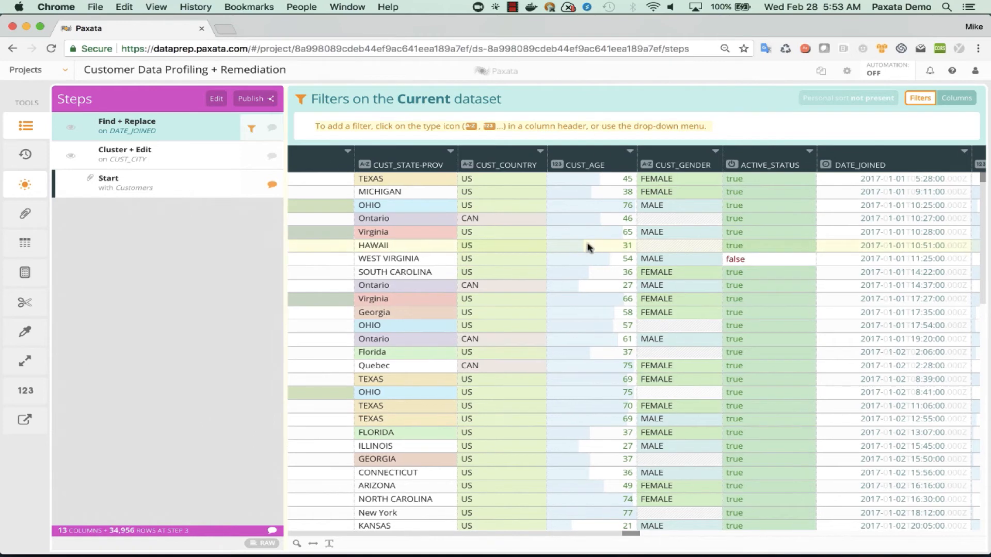
Add a Compute step for a new column named Valid Customer City field length, using an if(len( formula on the customer city column.
scroll(587, 243, right, 3)
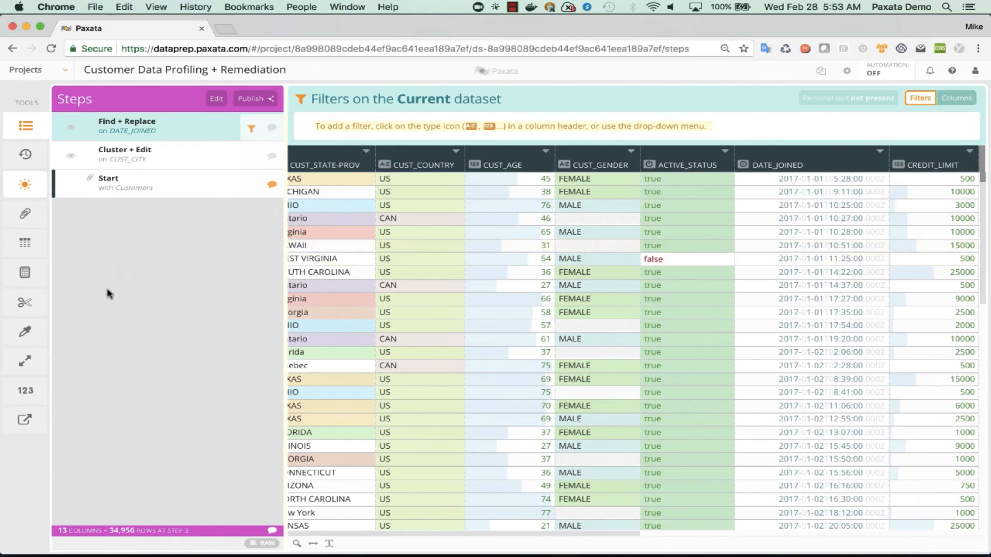
click(24, 273)
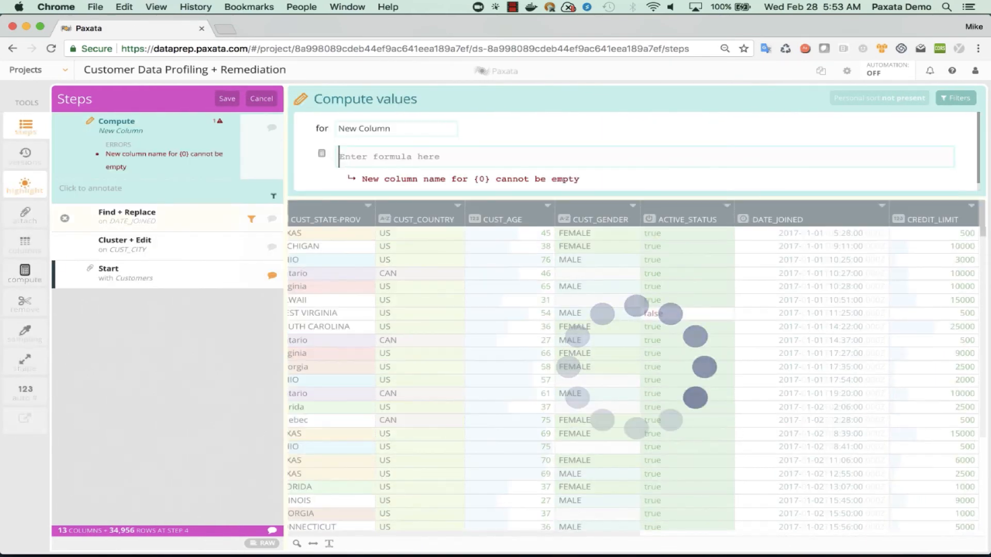
text(Valid Customer City field Iength)
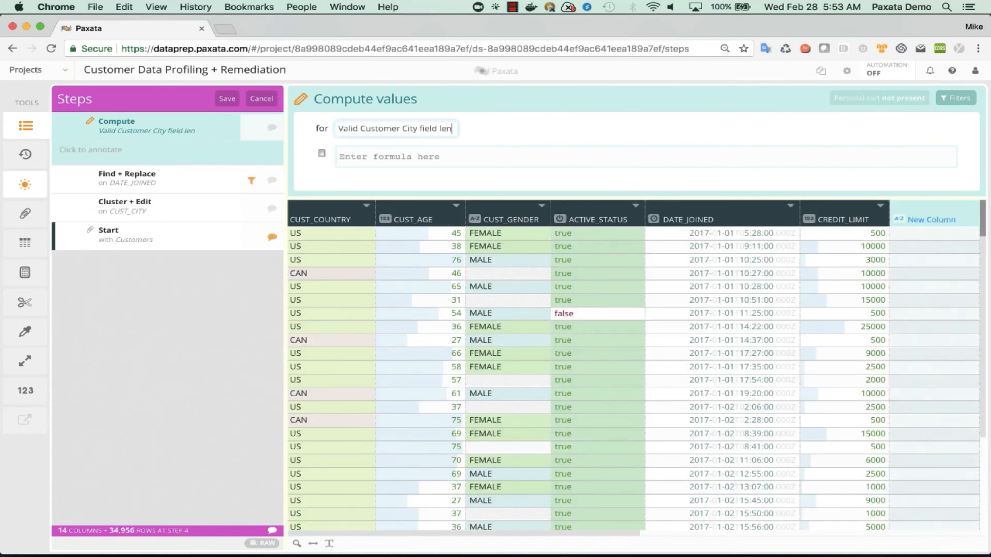
key(Tab)
text(if(len(@C)
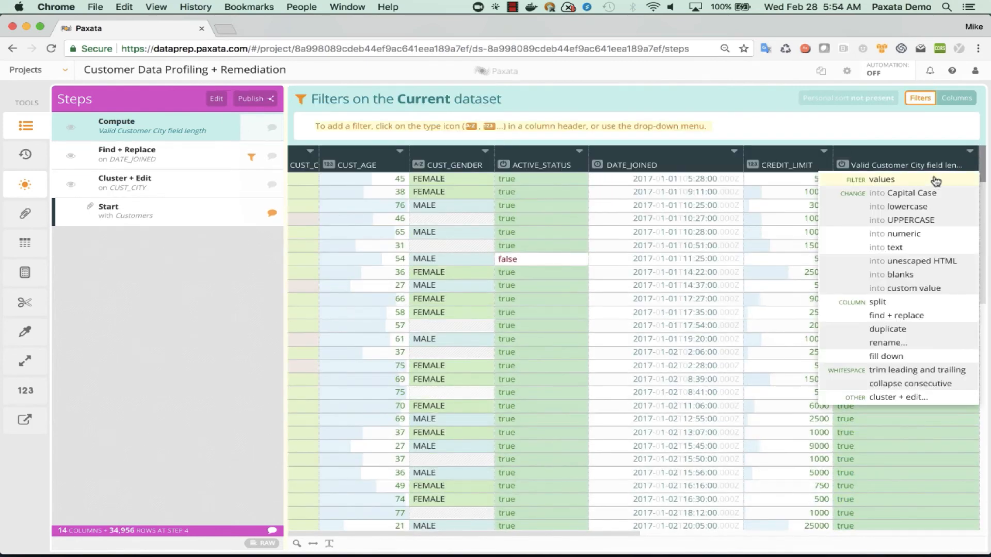
Filter Valid Customer City field length to its false values and bring the matching records' leading columns into view.
click(935, 179)
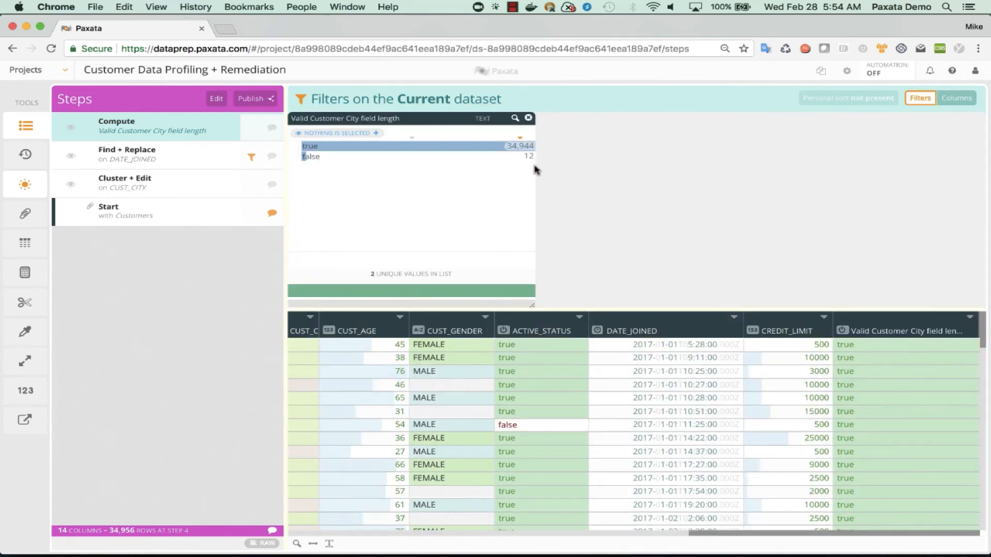
click(305, 158)
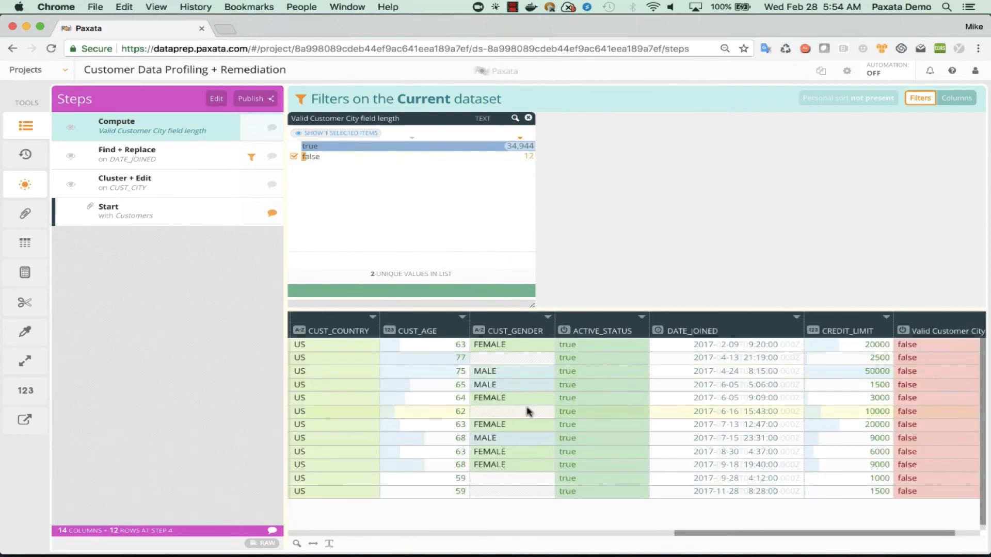
scroll(527, 411, left, 10)
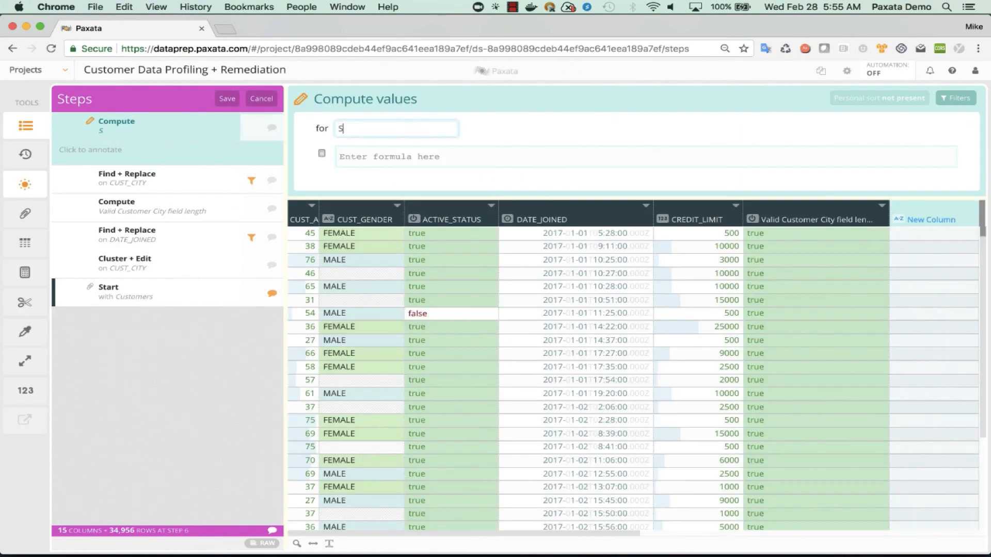
text(Standard ASCII in Customer Ema)
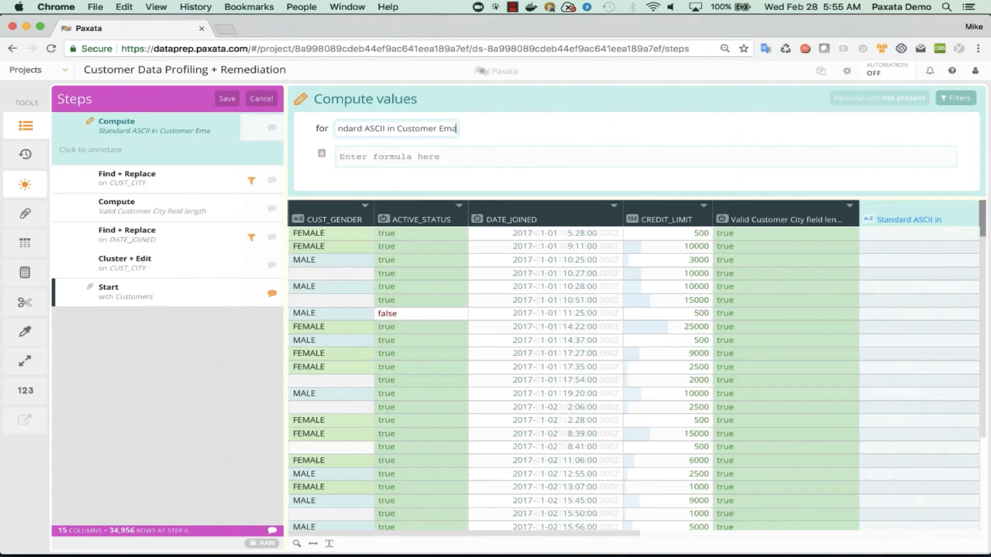
text(il)
key(Tab)
text(if(find("STANDARD ASCII", regexp(@CUST_EMAIL@, "[^\\x20-\\x7E]+", "STANDARD ASCII"))>0, false, true))
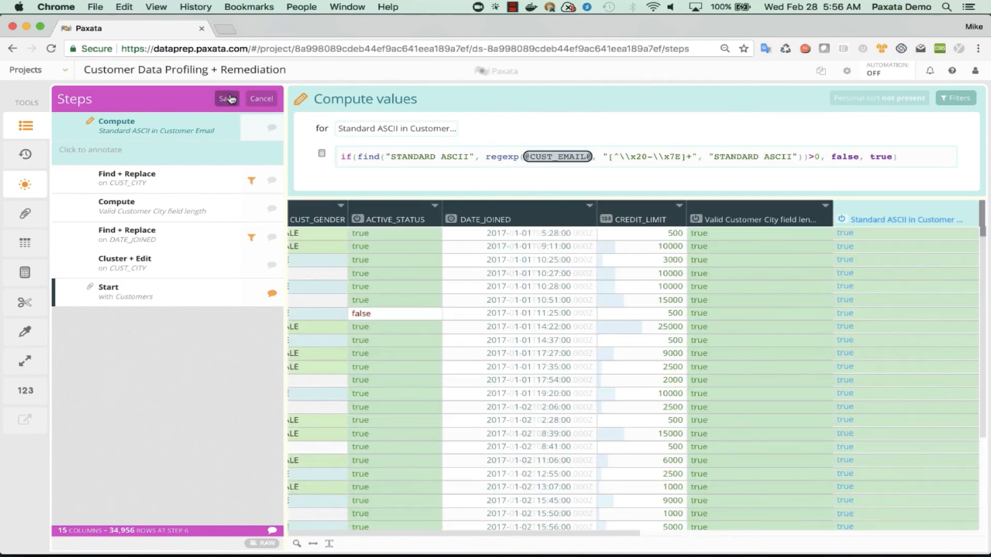
click(229, 99)
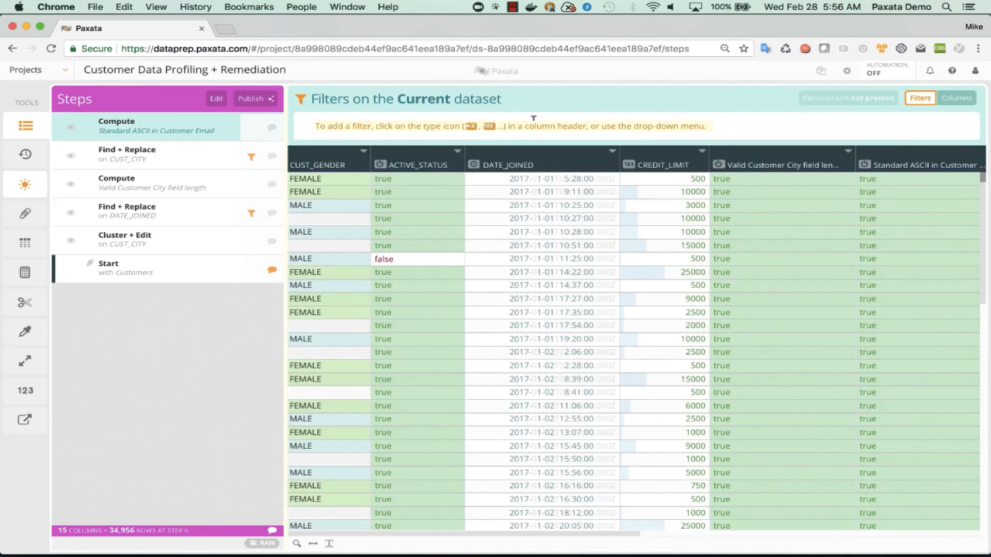
Filter Standard ASCII in Customer Email to its false values and show the matching records' CUST_EMAIL entries.
scroll(902, 181, right, 1)
click(841, 164)
click(531, 156)
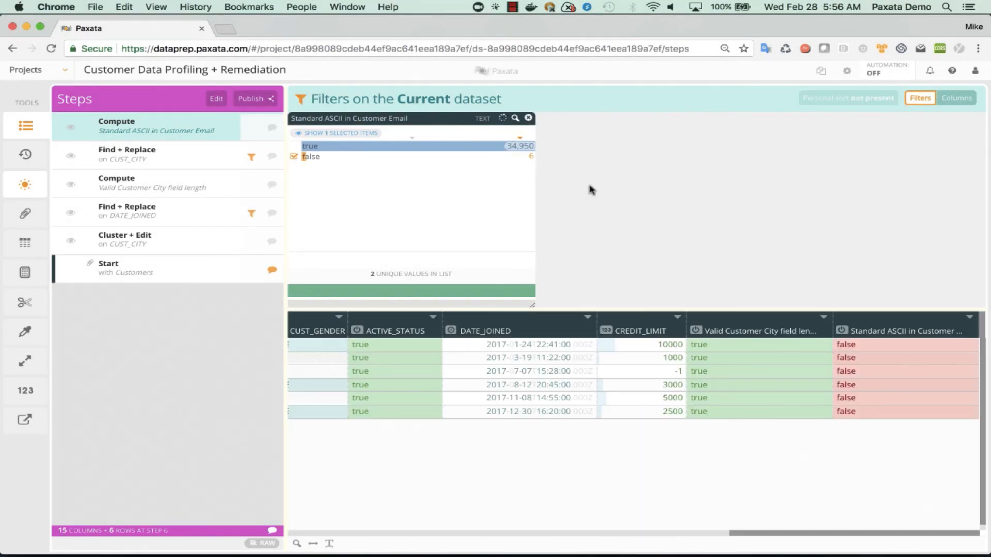
scroll(434, 422, left, 10)
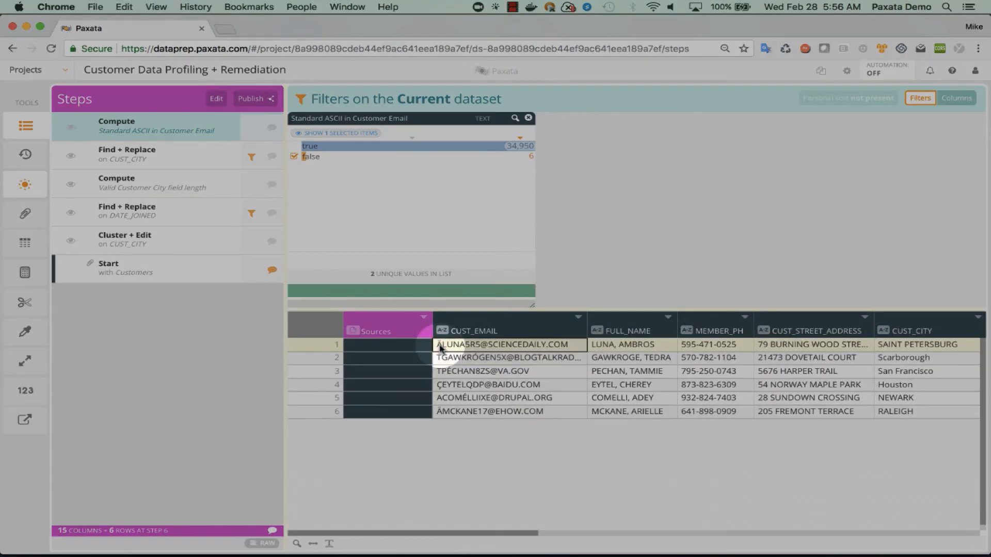
Save a Find + Replace step on CUST_EMAIL for the filtered rows, replacing matches of ó, é, Ä and Ç with o, e, A and C.
right_click(438, 345)
click(498, 482)
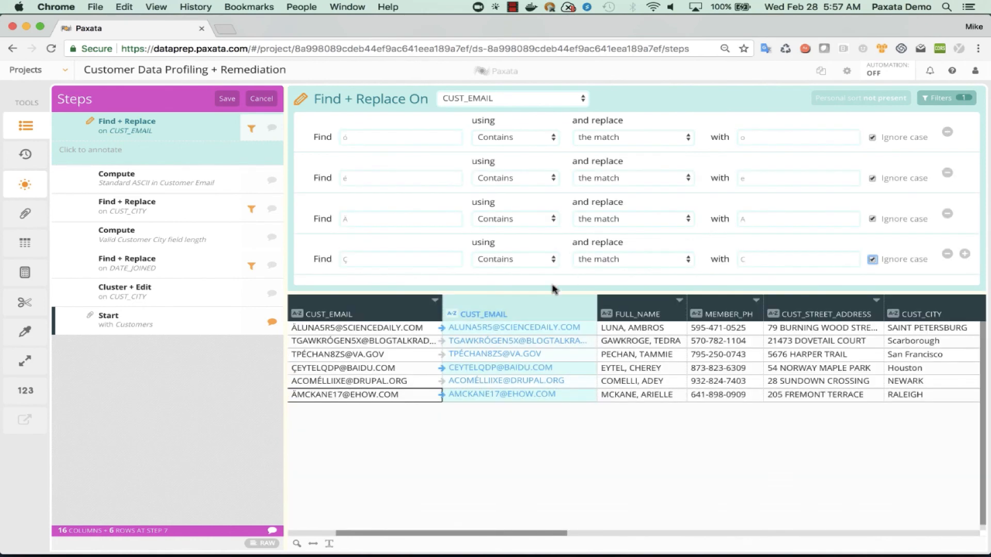
click(224, 102)
Create a lens named CLEAN & CONFORMED OUTPUT on the CUST_EMAIL Find + Replace step and save it.
click(23, 428)
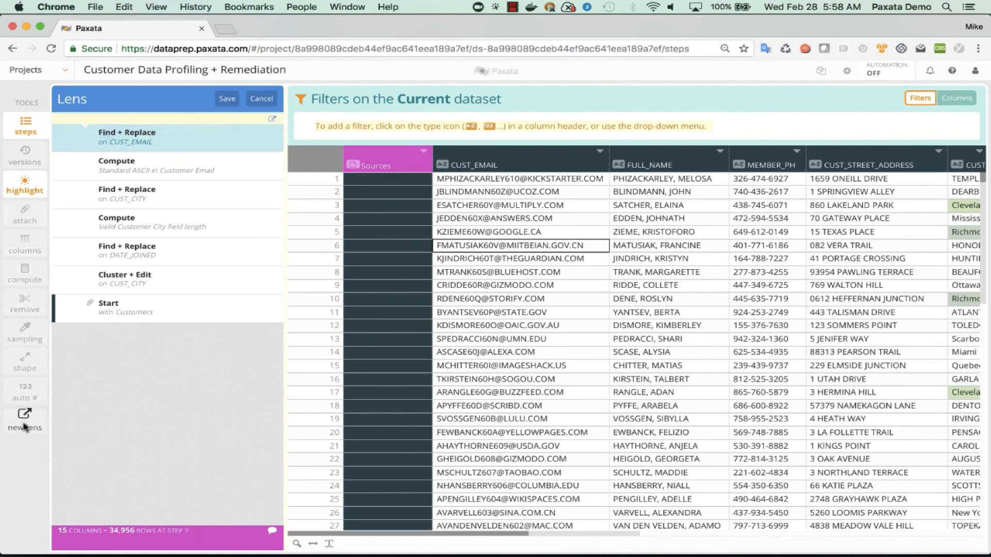
text(CLE)
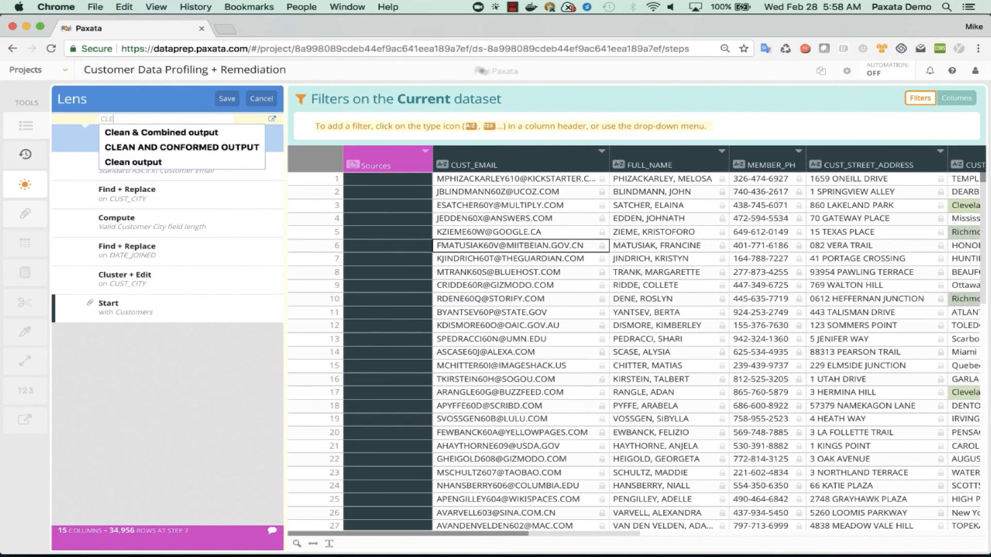
text(AN & CONFORMED OUTPUT)
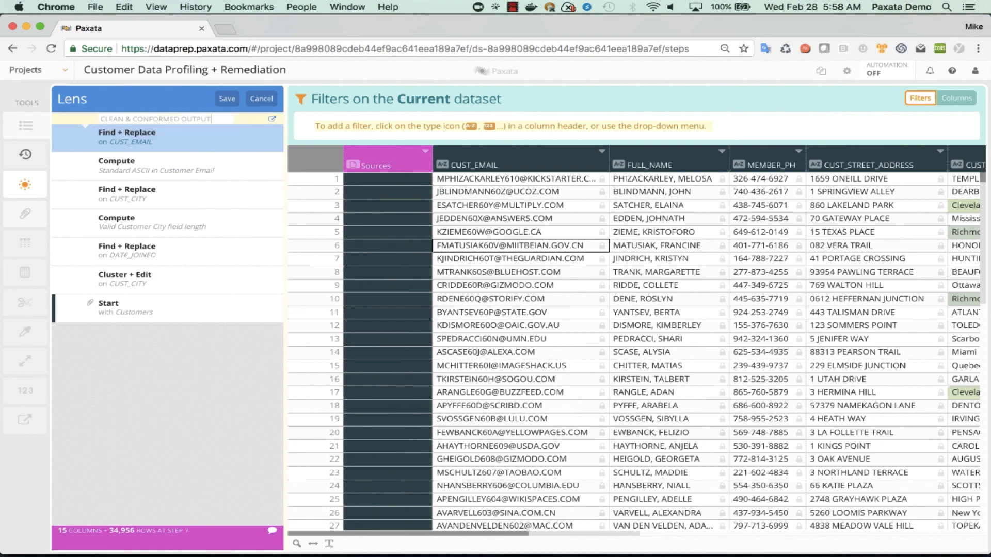
click(227, 98)
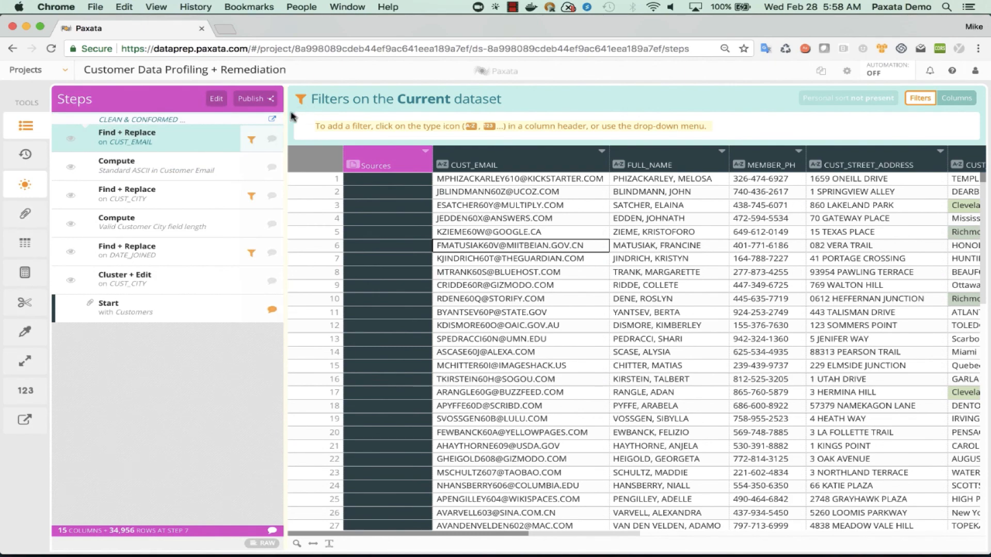
mouse_move(283, 118)
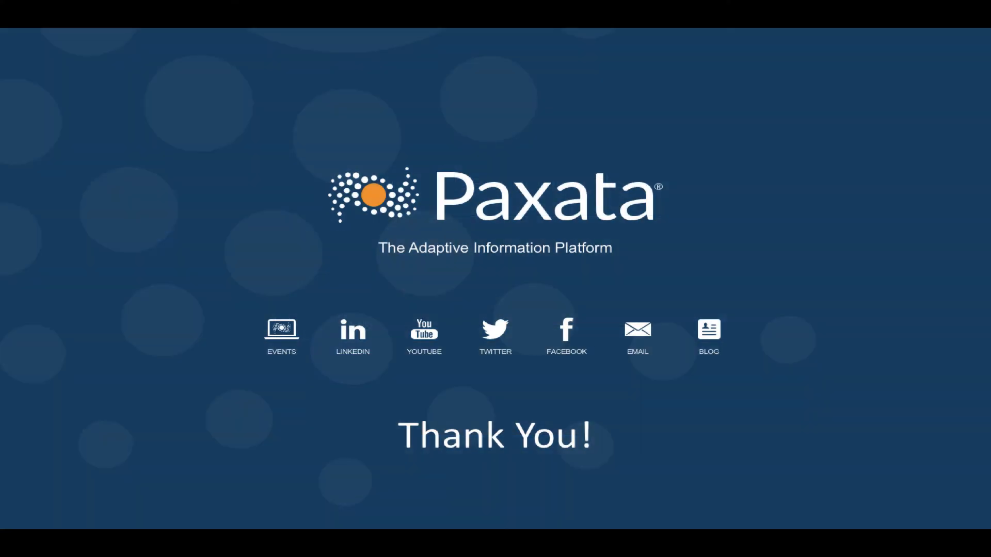